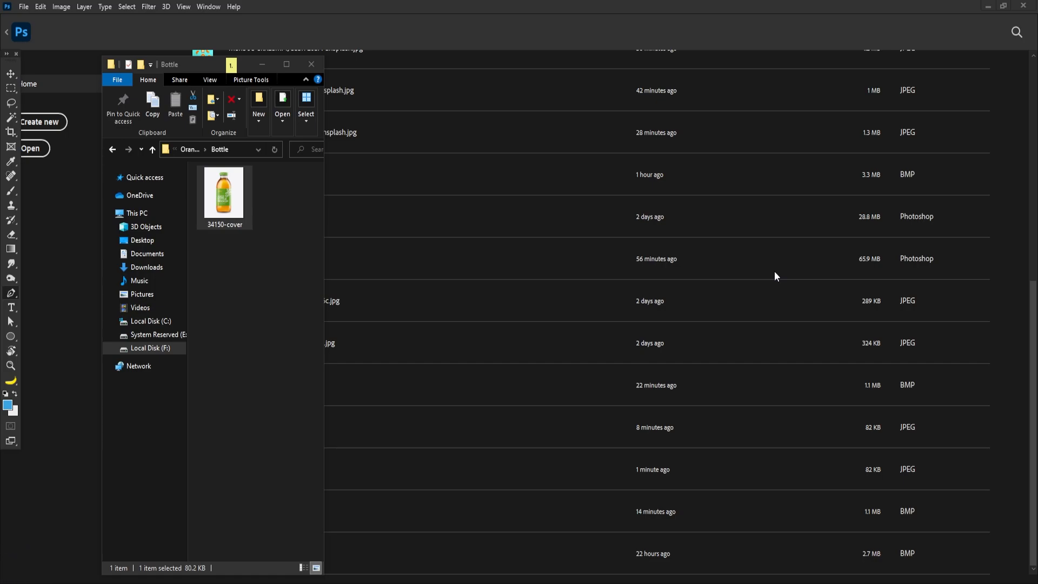
Open the 34150-cover bottle image from the Bottle folder into Photoshop
left_click_drag(223, 198, 530, 25)
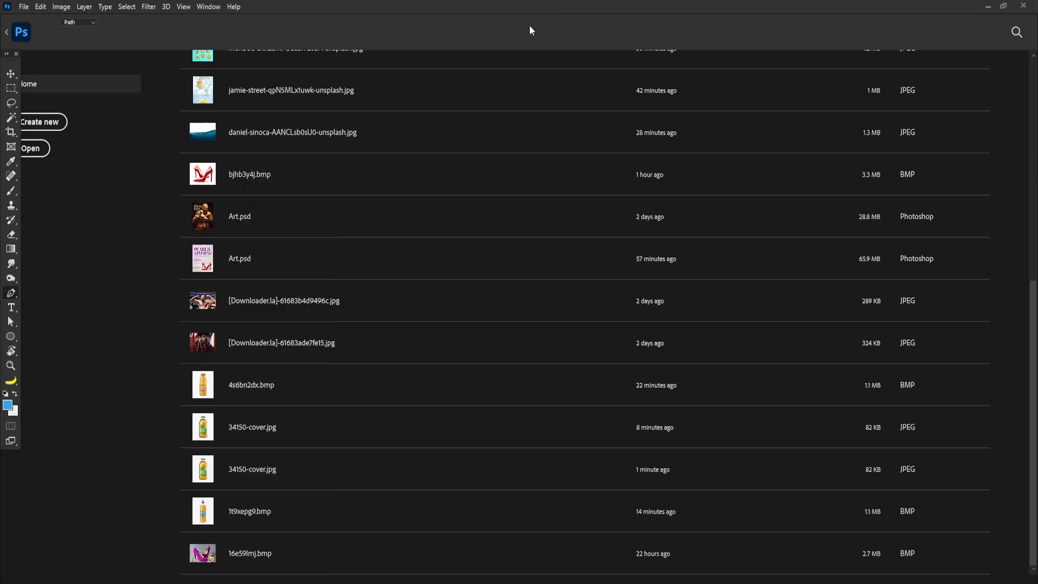
left_click_drag(216, 362, 169, 283)
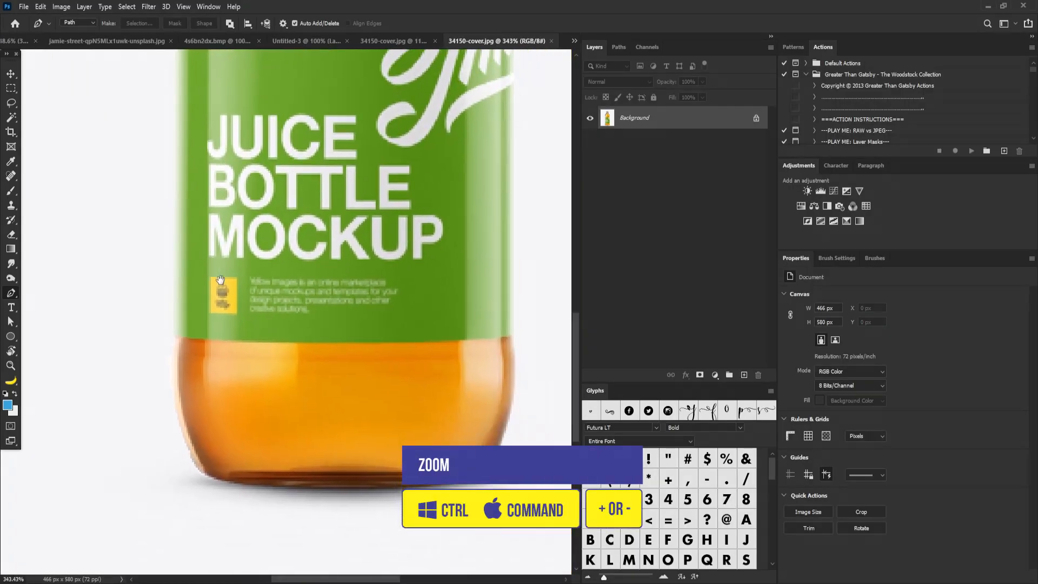
Start a Pen tool path at the bottle's lower-left edge, placing curved anchor points up its side
left_click_drag(207, 404, 248, 430)
left_click_drag(248, 431, 225, 334)
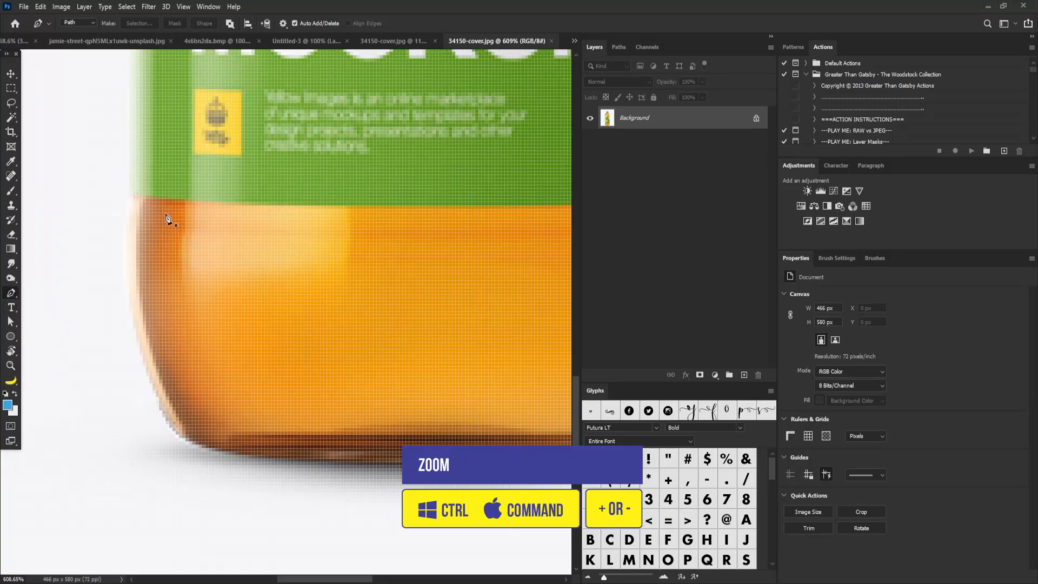
left_click(186, 442)
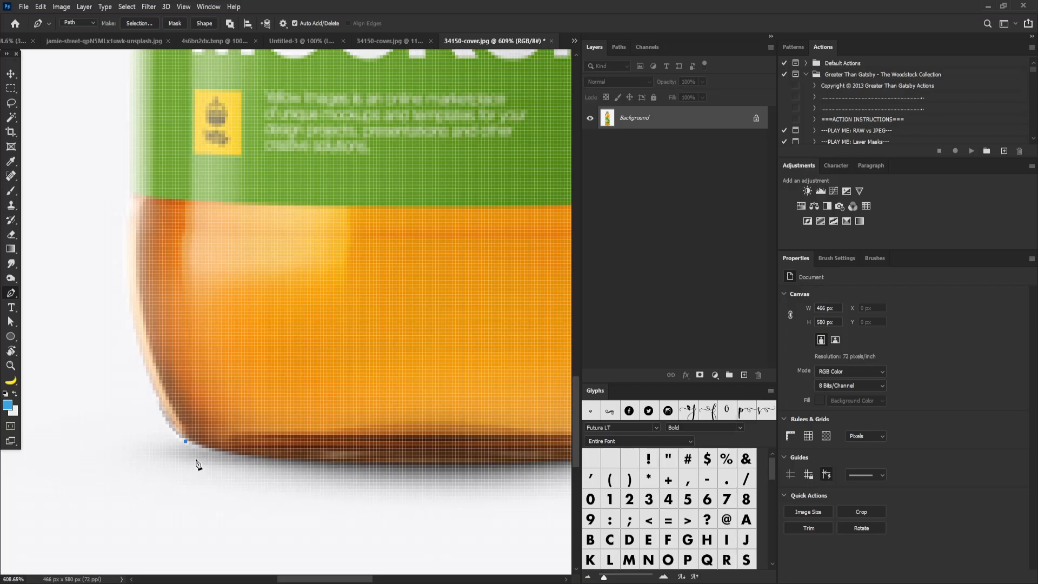
scroll(165, 356, "up", 3)
scroll(165, 356, "left", 2)
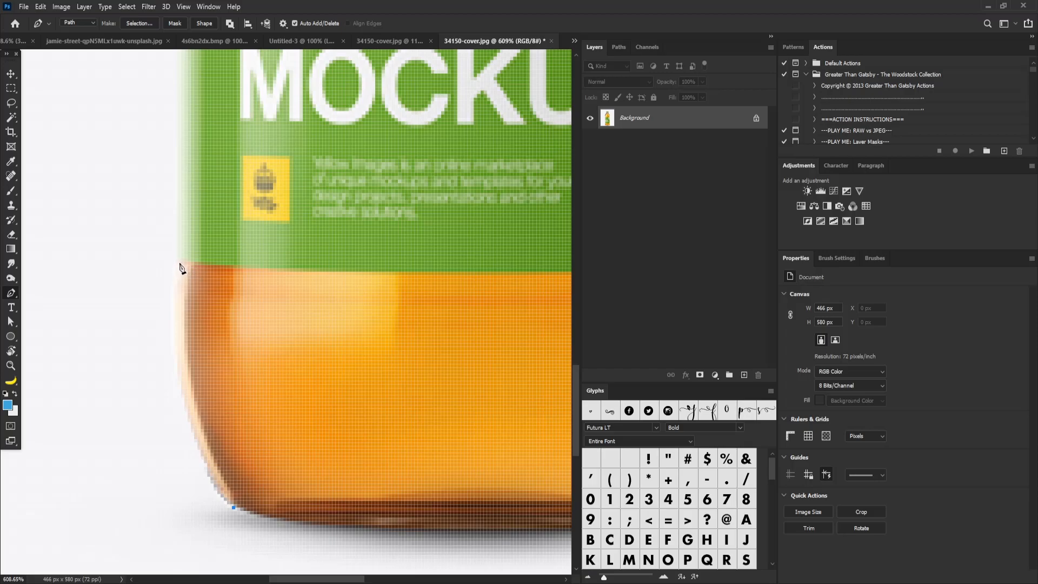
left_click_drag(181, 262, 203, 106)
left_click_drag(221, 206, 192, 209)
left_click_drag(198, 174, 226, 310)
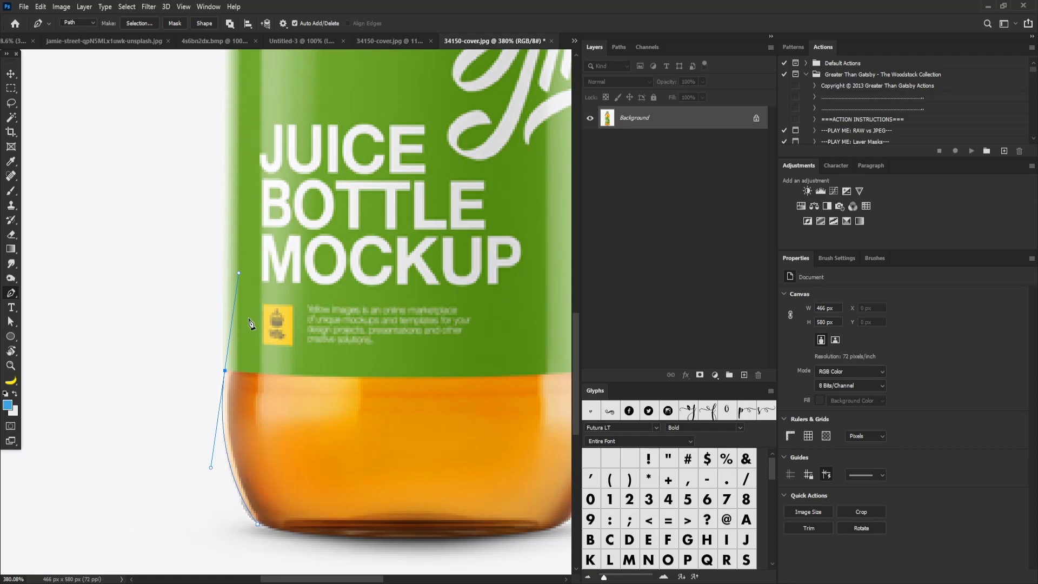
Continue the path up the bottle's left side past the label to the shoulder with curved anchors
left_click(225, 370, "alt")
left_click_drag(268, 165, 275, 300)
left_click(233, 89)
scroll(238, 163, "up", 5)
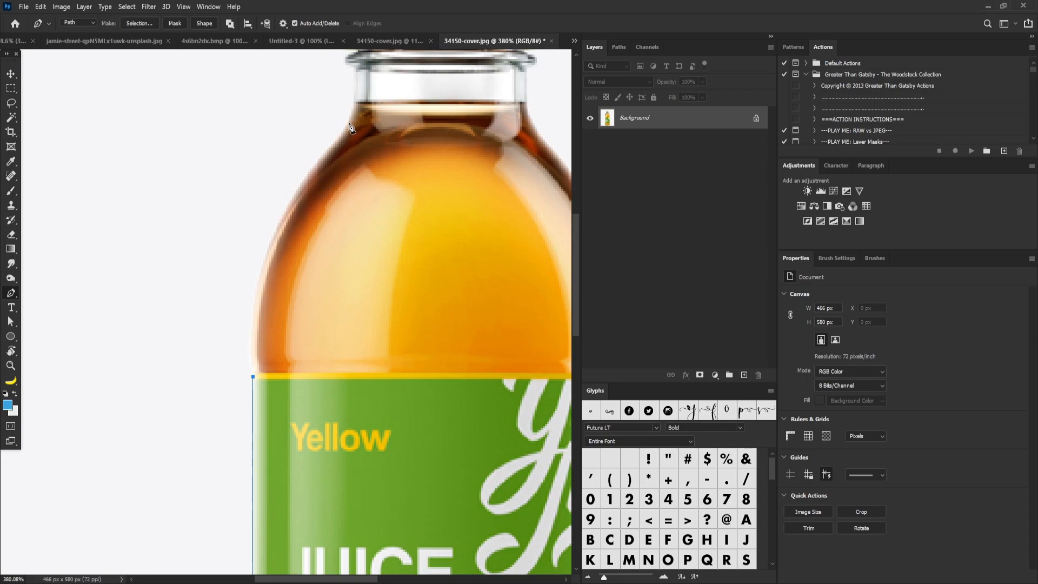
left_click_drag(348, 124, 456, 169)
scroll(430, 70, "up", 5)
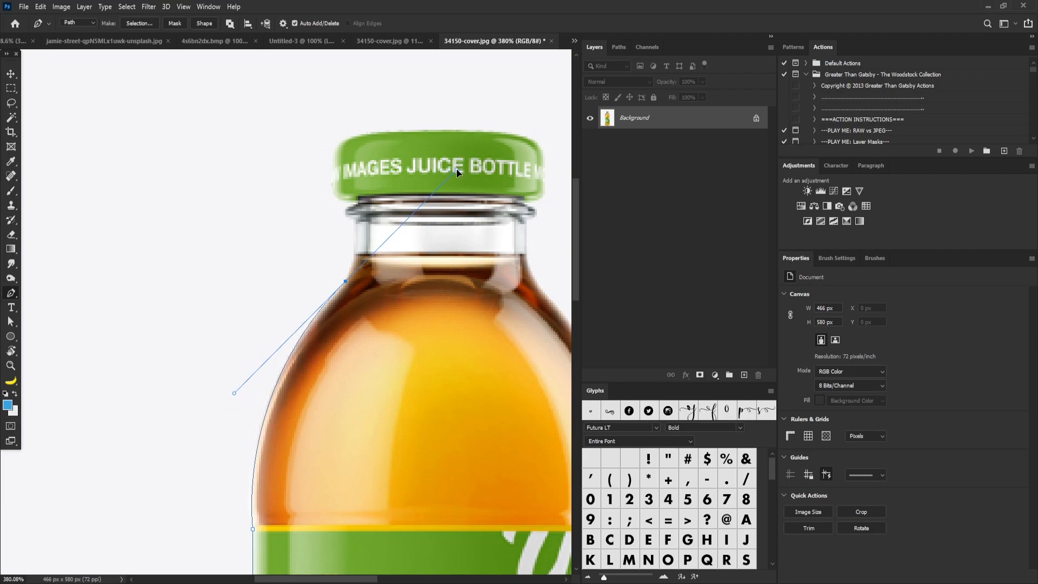
left_click_drag(340, 256, 358, 303)
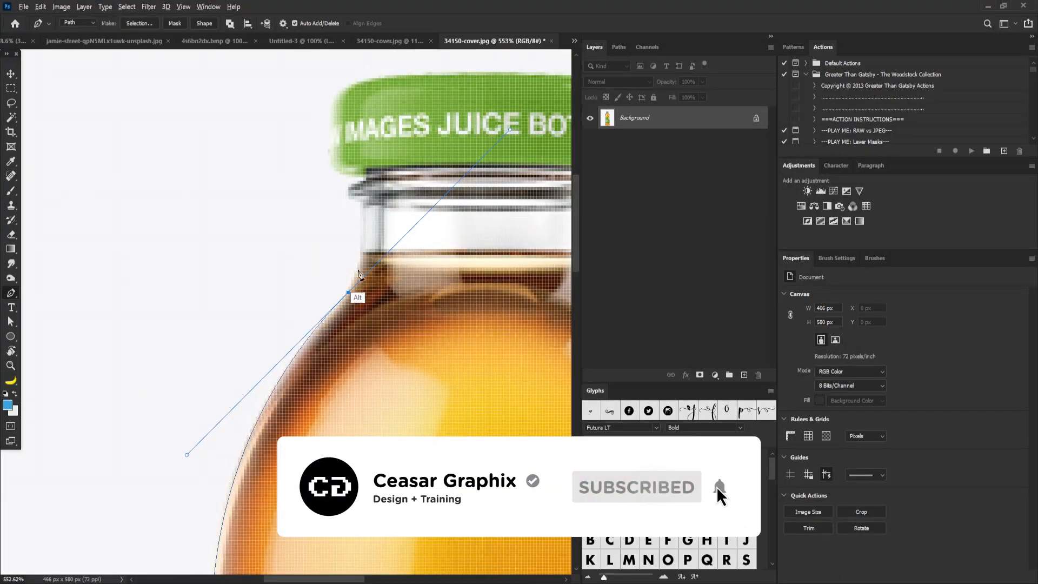
Extend the path from the left shoulder into the bottle neck, adjusting the curve handle
scroll(380, 224, "down", 3)
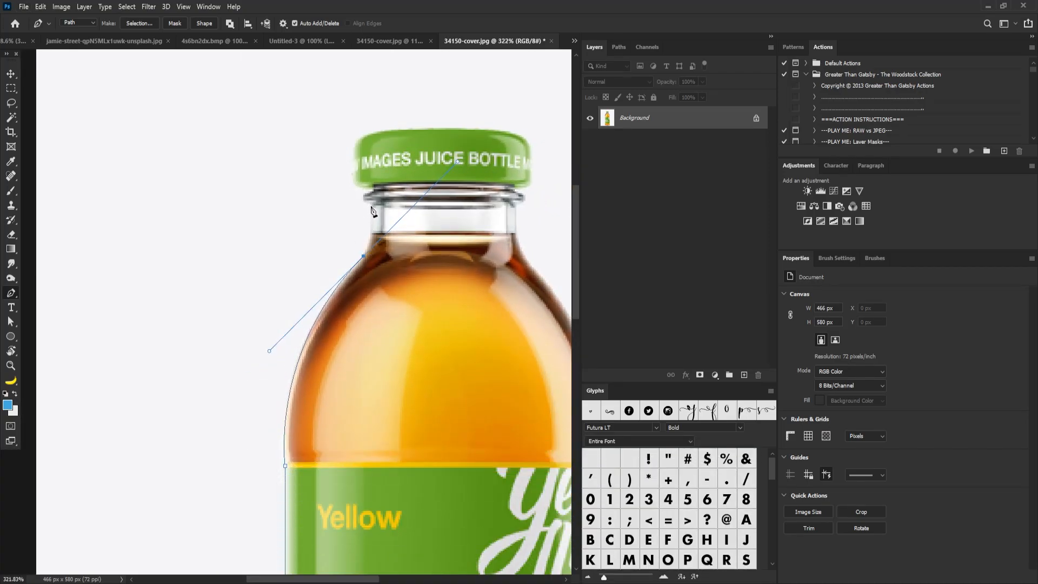
left_click(371, 205)
left_click(400, 216)
left_click_drag(375, 239, 408, 269)
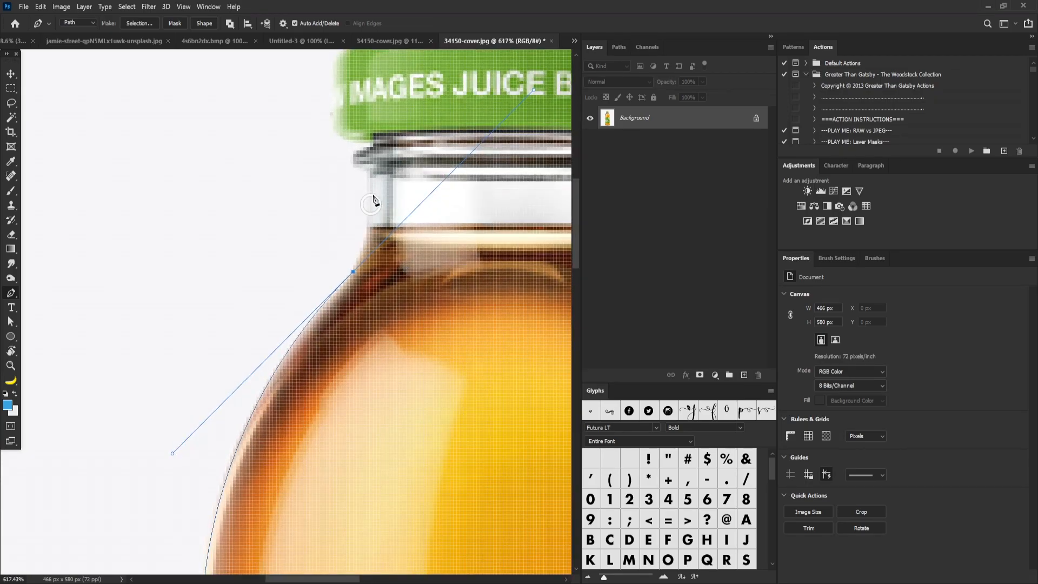
left_click(353, 273)
left_click_drag(363, 190, 327, 207)
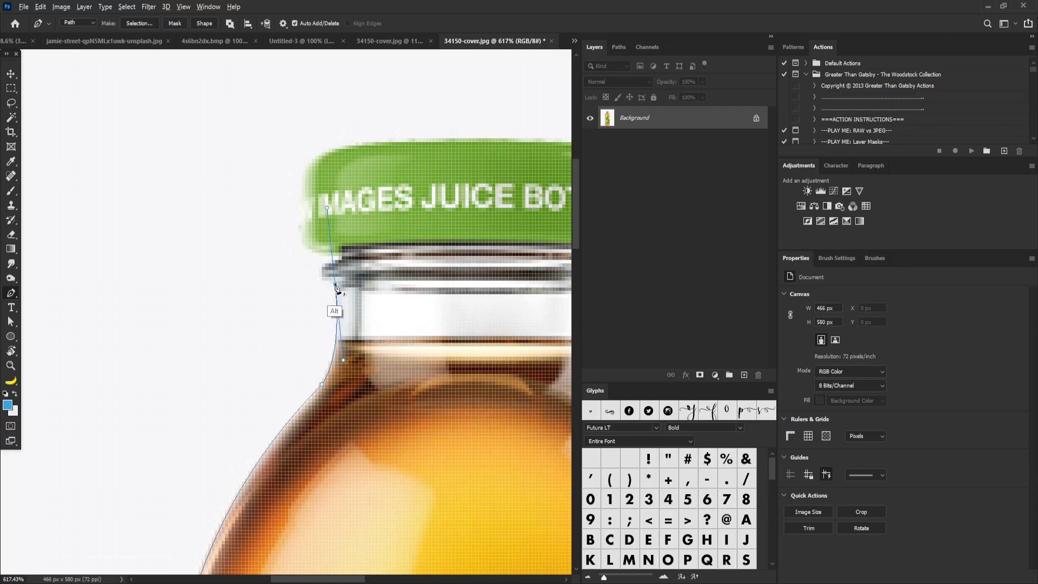
Trace the left side of the neck ring with small corner anchors up to the cap
left_click(336, 285, "alt")
left_click_drag(322, 269, 323, 256)
left_click(322, 271, "alt")
left_click_drag(350, 258, 356, 256)
left_click(338, 260, "alt")
left_click_drag(328, 256, 320, 255)
scroll(320, 259, "up", 3)
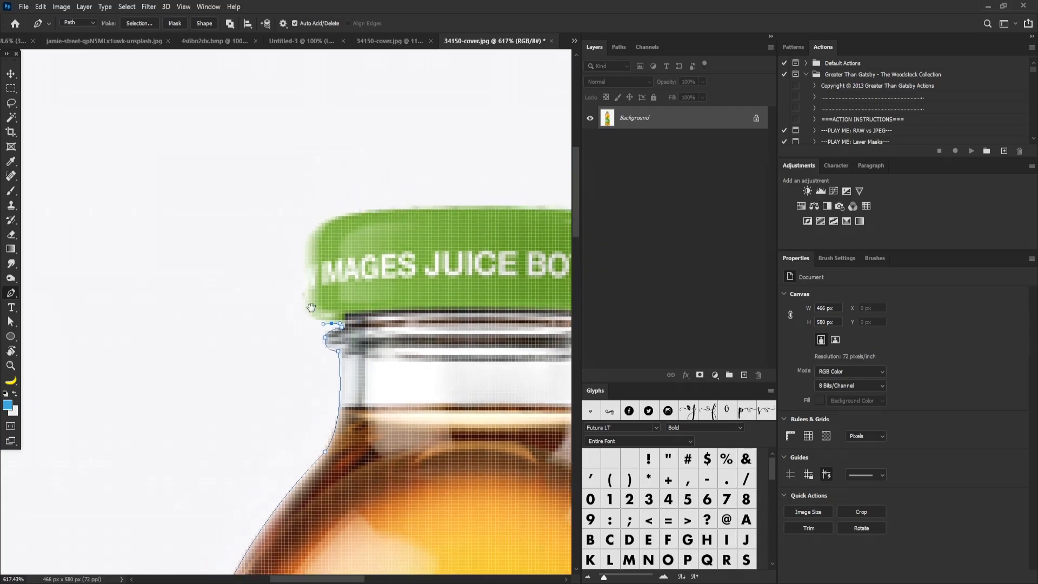
Trace around the green cap's left edge, top and right edge with the path
left_click_drag(302, 296, 302, 282)
left_click_drag(322, 223, 346, 211)
left_click_drag(410, 192, 263, 208)
left_click_drag(321, 222, 354, 219)
left_click_drag(458, 226, 386, 145)
left_click_drag(427, 187, 426, 236)
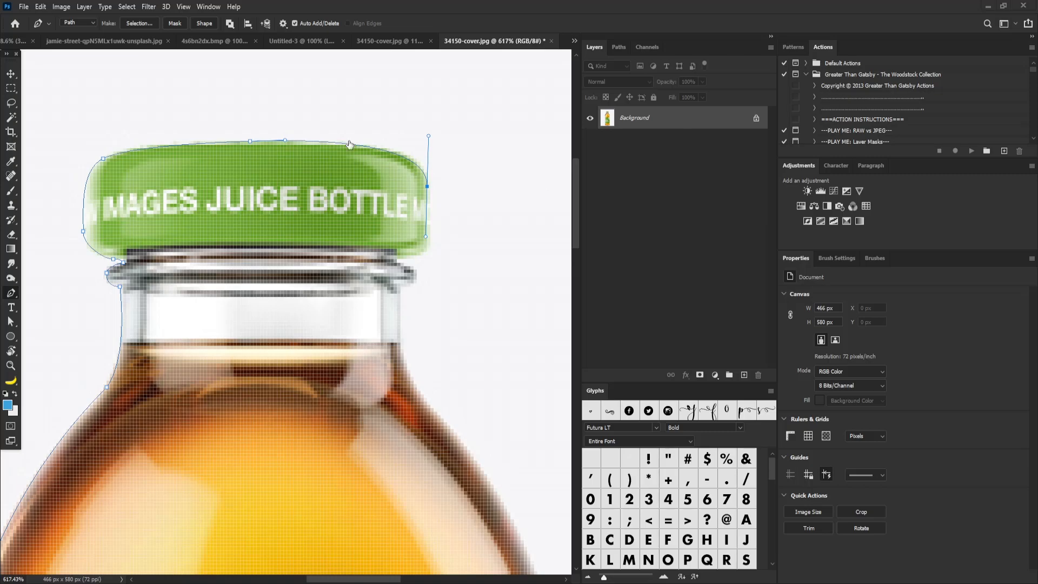
Continue the path down the right side of the cap and neck ring
left_click_drag(423, 251, 415, 272)
left_click(400, 291)
scroll(401, 281, "down", 3)
left_click_drag(411, 278, 422, 289)
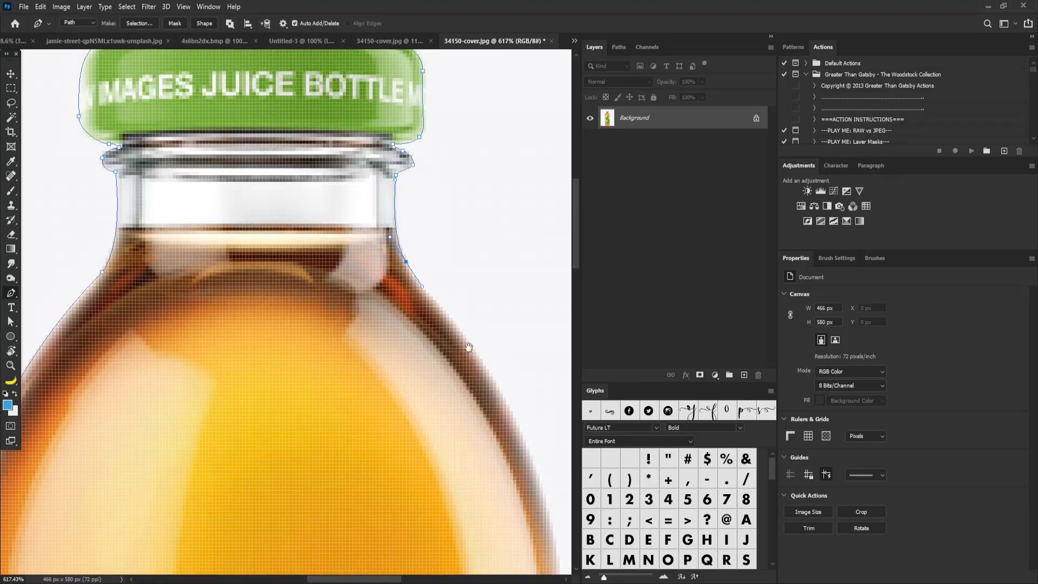
Trace the bottle's right shoulder and right side down past the label with curved anchors
left_click_drag(466, 343, 352, 234)
mouse_move(424, 357)
left_mouse_down()
mouse_move(447, 443)
mouse_move(426, 376)
left_mouse_up()
left_click_drag(435, 292, 436, 357)
mouse_move(440, 398)
left_mouse_down()
mouse_move(412, 174)
mouse_move(414, 375)
mouse_move(401, 118)
left_mouse_up()
left_click(391, 304)
left_click_drag(389, 420, 426, 308)
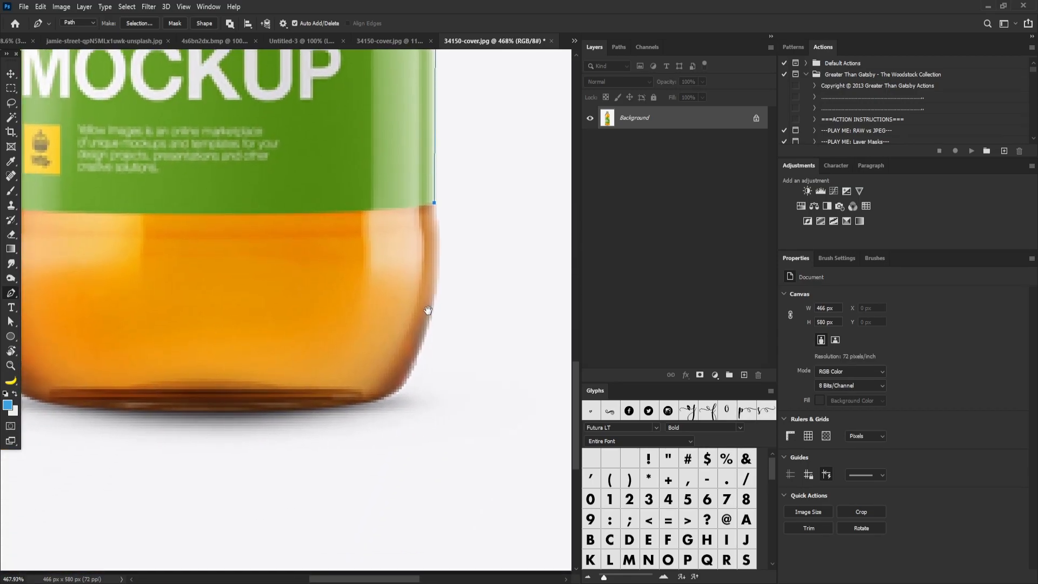
left_click_drag(412, 375, 422, 324)
left_click_drag(403, 272, 444, 289)
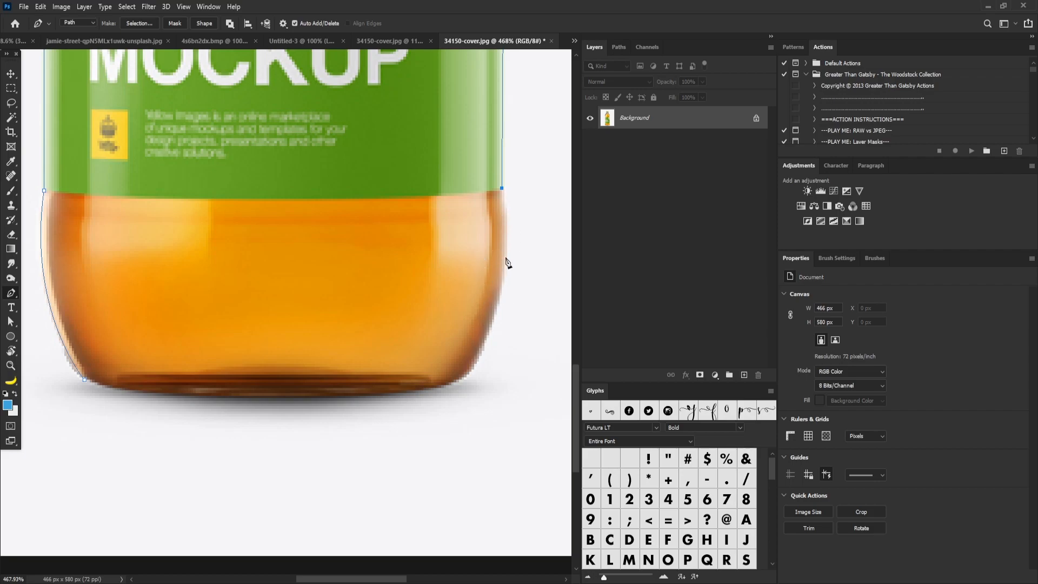
Trace along the bottle's bottom edge and close the path at the starting anchor
left_click_drag(496, 298, 388, 401)
key("alt")
left_click(431, 394, "alt")
left_click(79, 378)
left_click_drag(77, 378, 38, 352)
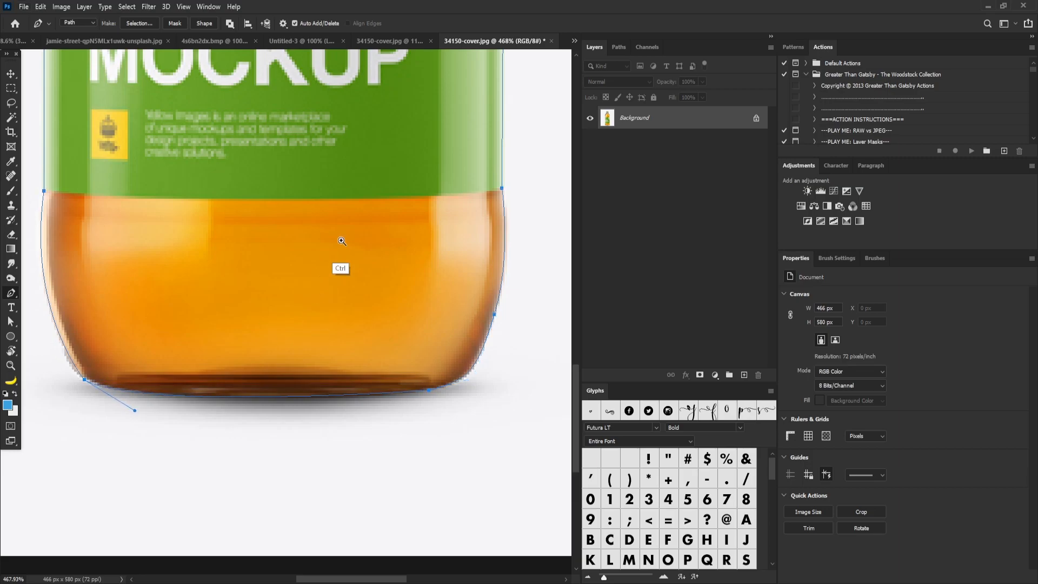
Make a selection from the path with a 0.5 pixel feather radius and undo it
key("ctrl+minus")
key("ctrl+minus")
key("ctrl+minus")
key("ctrl+minus")
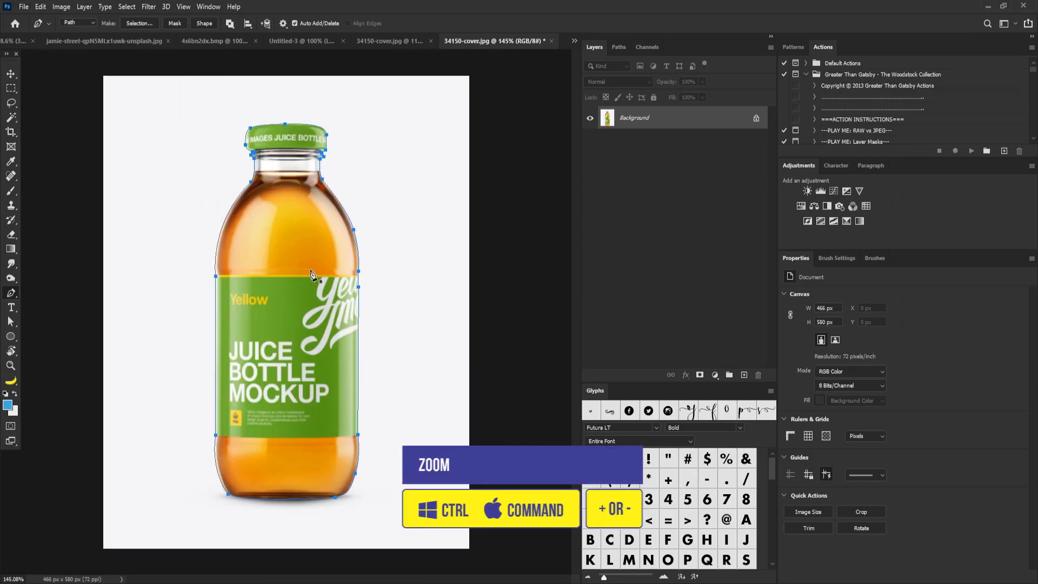
right_click(328, 239)
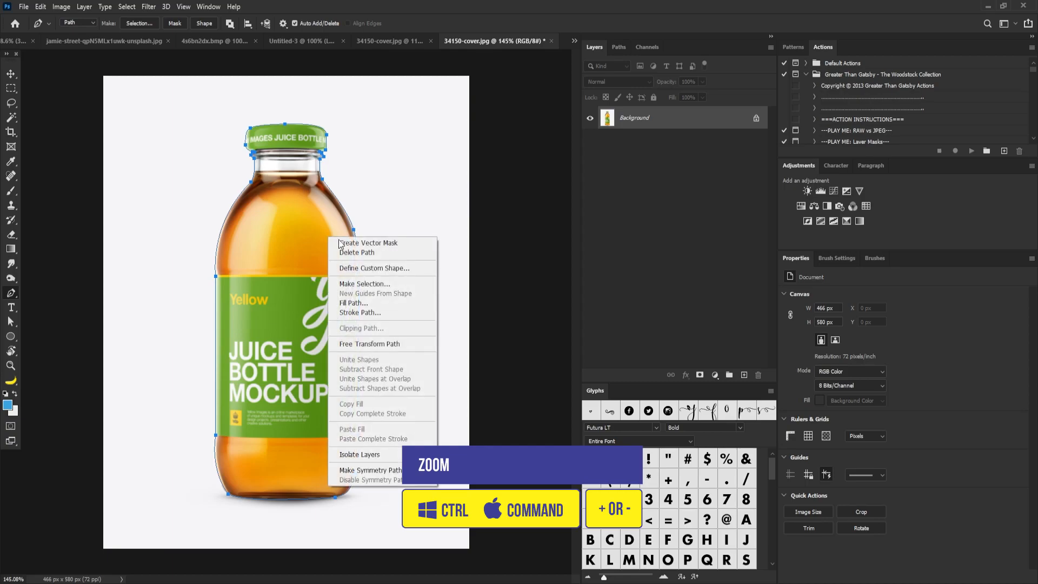
left_click(359, 283)
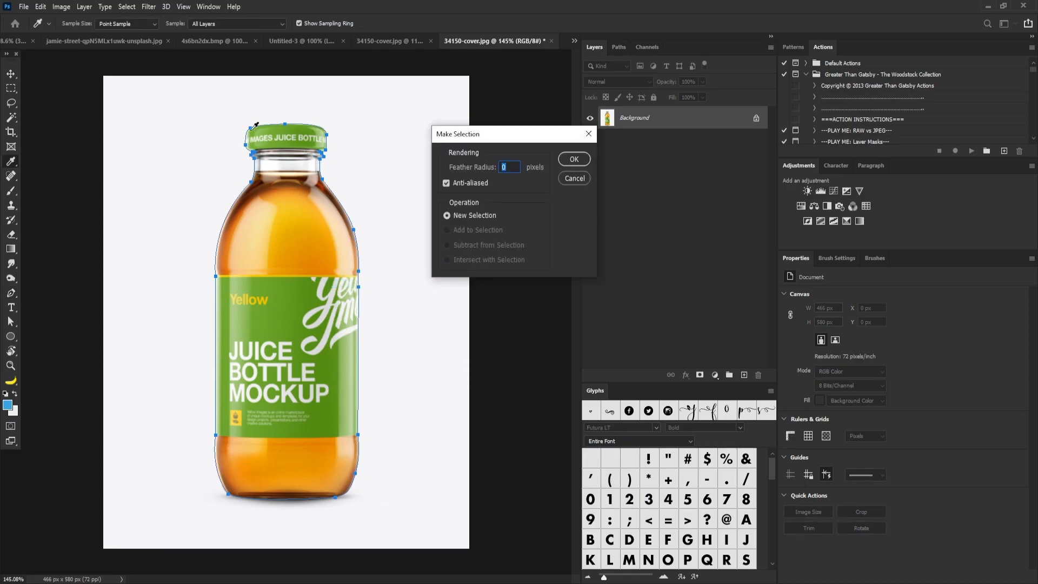
type("1")
left_click_drag(226, 184, 285, 251)
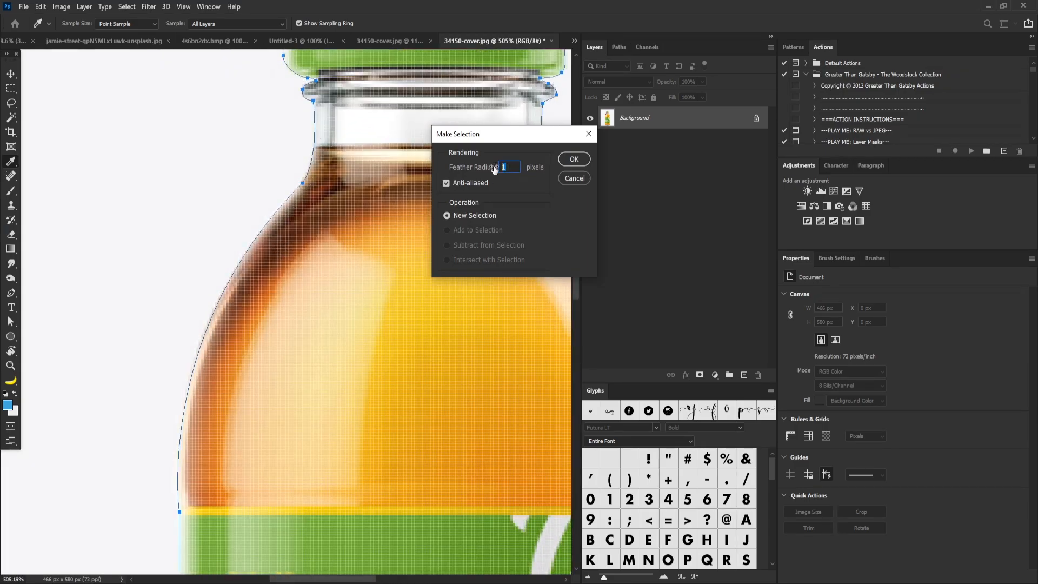
type("0.5")
left_click(574, 159)
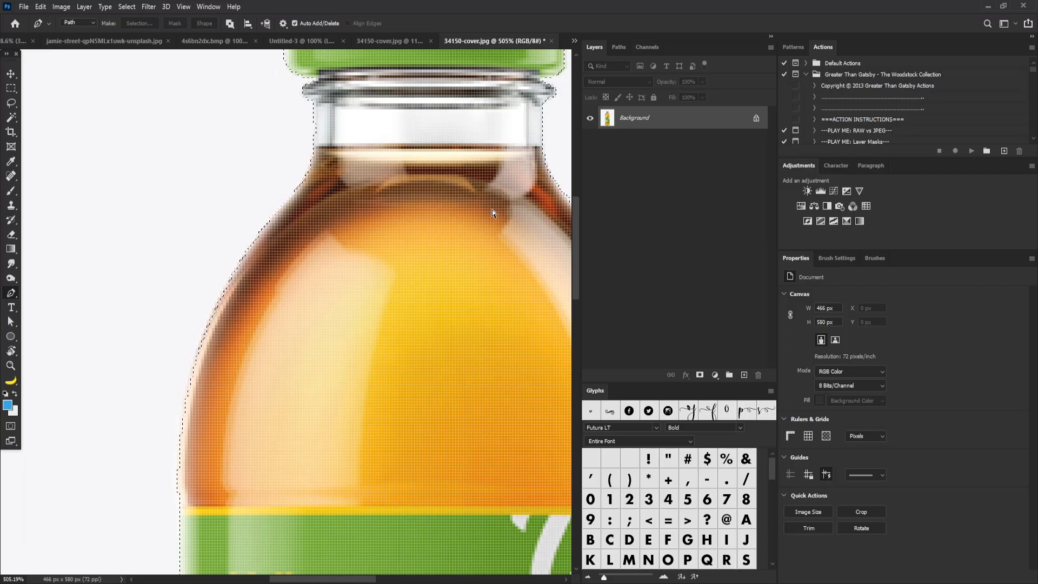
key("ctrl+z")
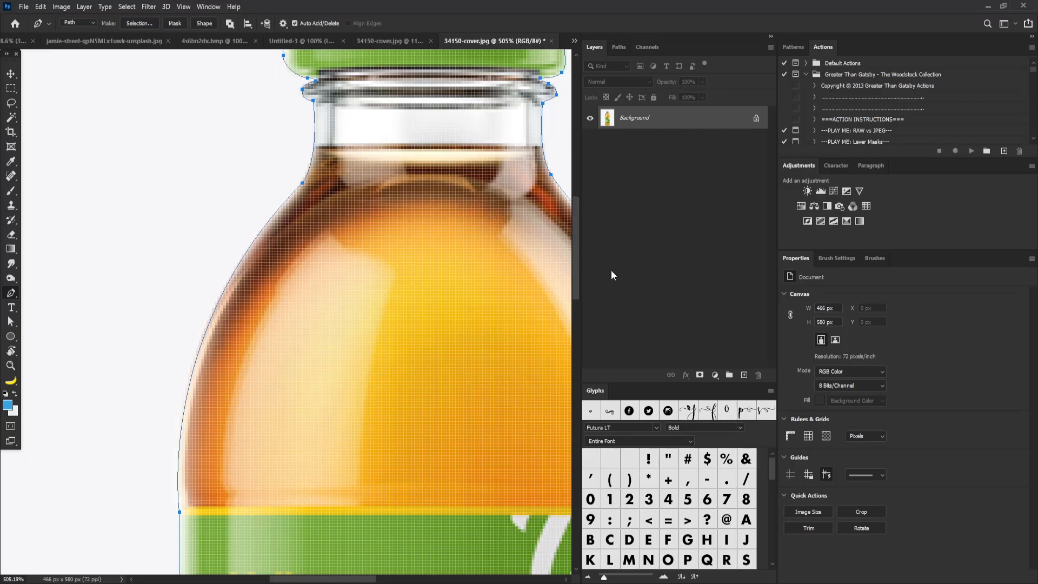
Make a selection from the closed path with a 0.5 pixel feather radius
right_click(354, 149)
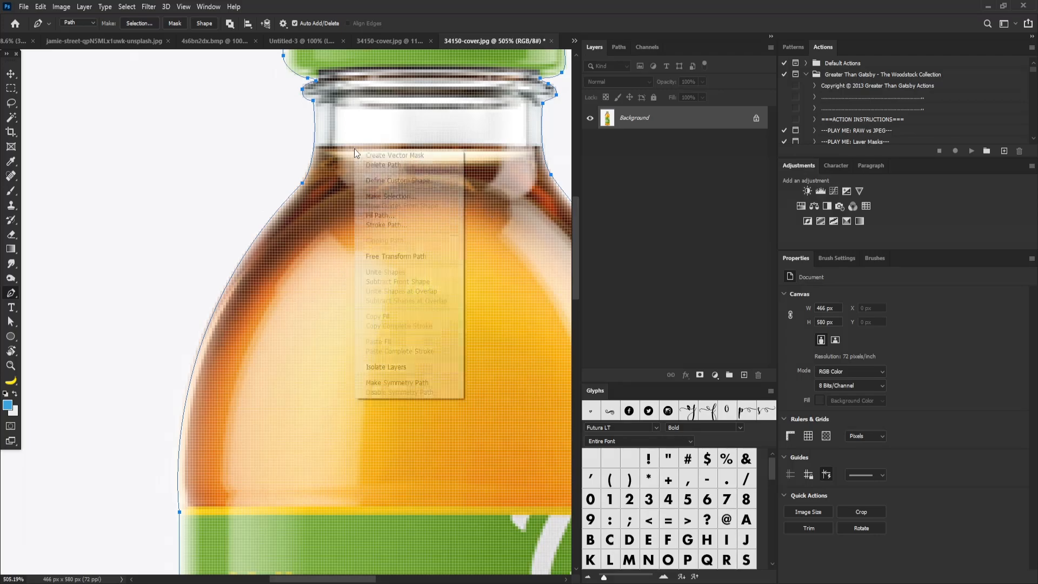
left_click(387, 197)
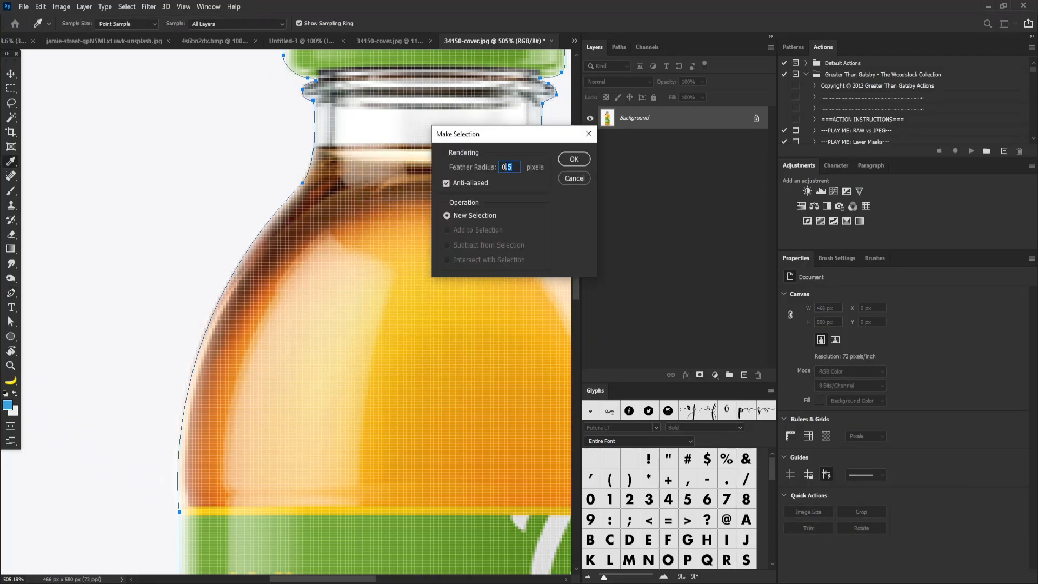
left_click(508, 167)
left_click(574, 160)
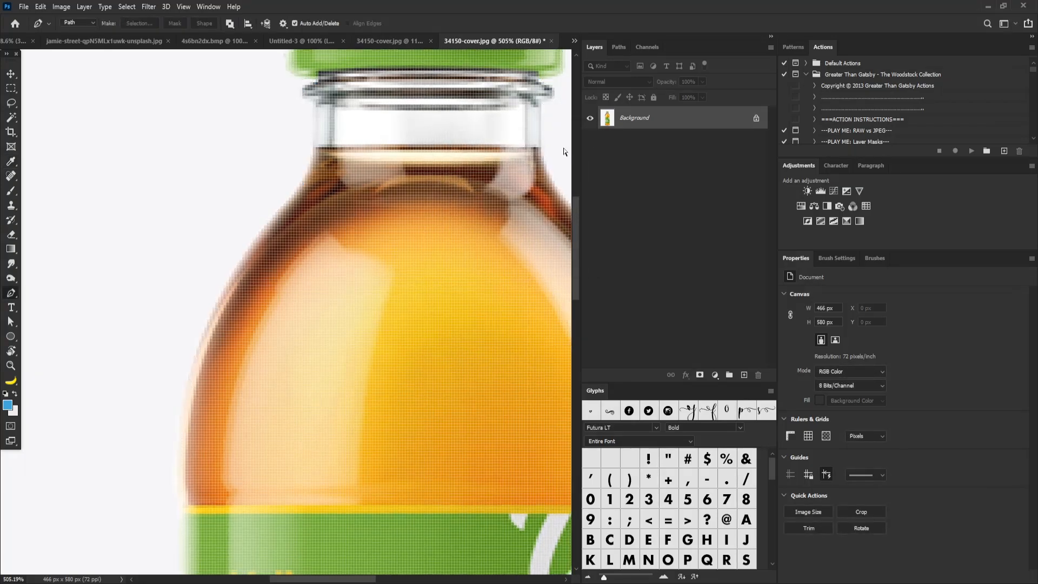
Copy the selected bottle onto a new layer
key("ctrl+minus")
key("ctrl+minus")
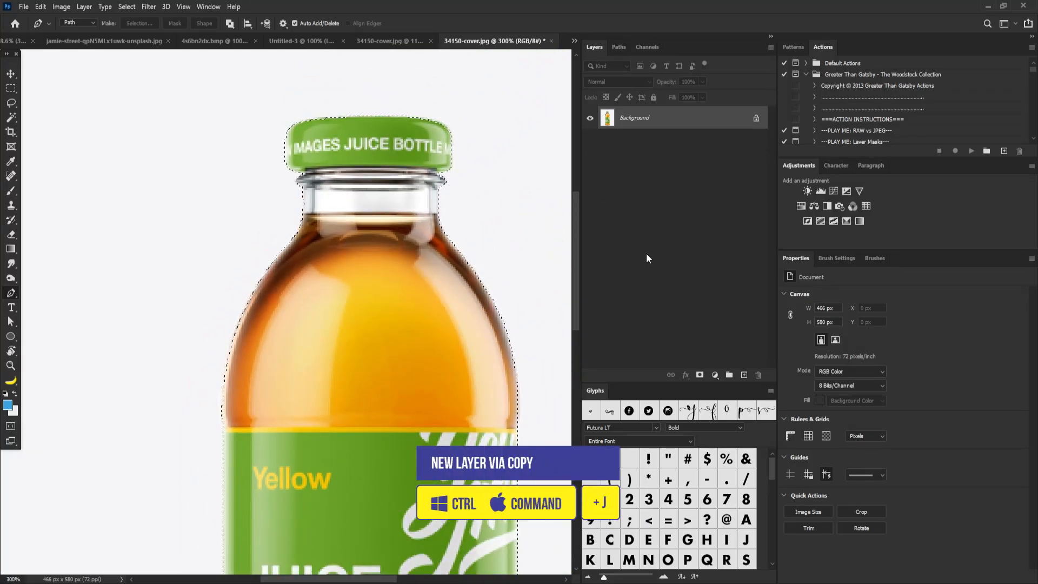
key("ctrl+j")
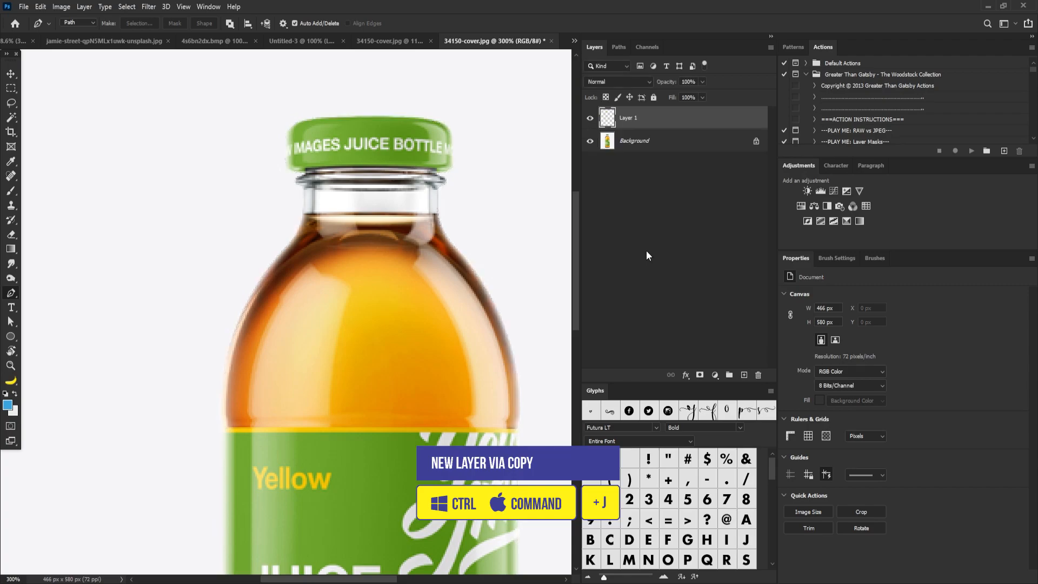
Hide the Background layer, leaving only the cut-out bottle layer visible on transparency
left_click_drag(452, 182, 425, 193)
left_click_drag(457, 275, 433, 249)
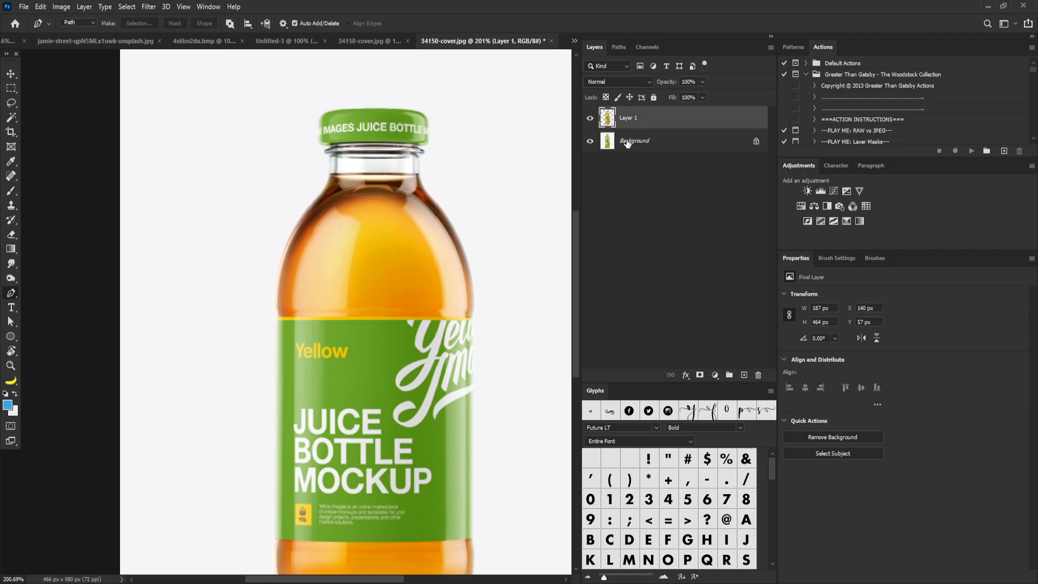
left_click(590, 142)
left_click(460, 200, "ctrl+alt")
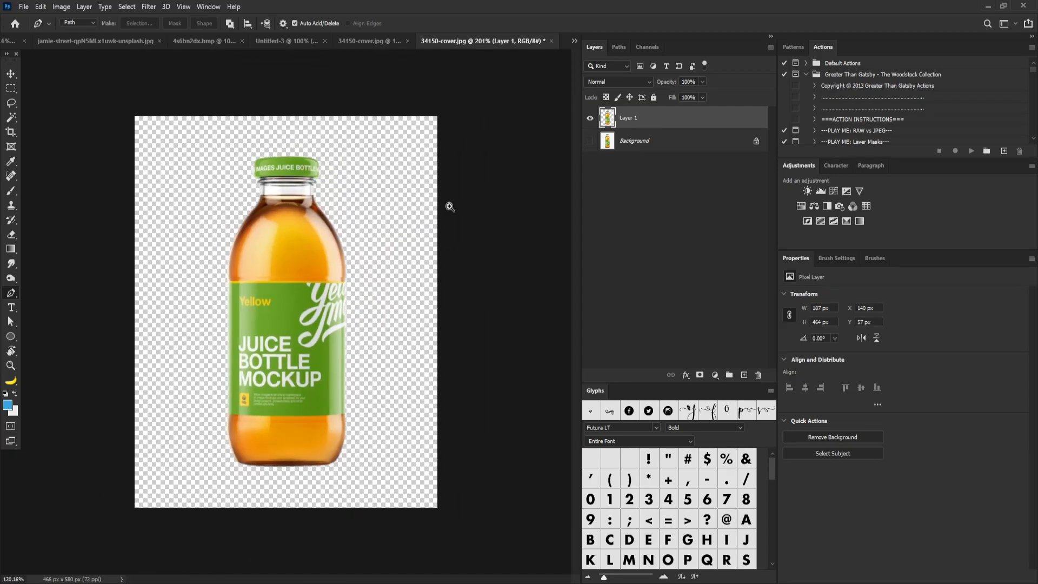
left_click_drag(458, 207, 465, 207)
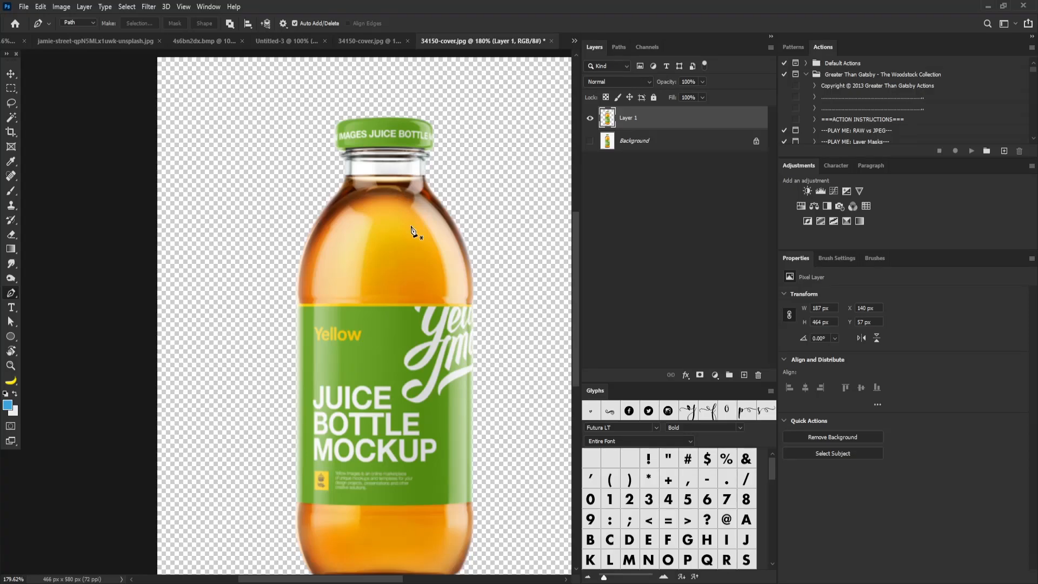
mouse_move(469, 265)
left_mouse_down()
mouse_move(441, 267)
mouse_move(455, 269)
left_mouse_up()
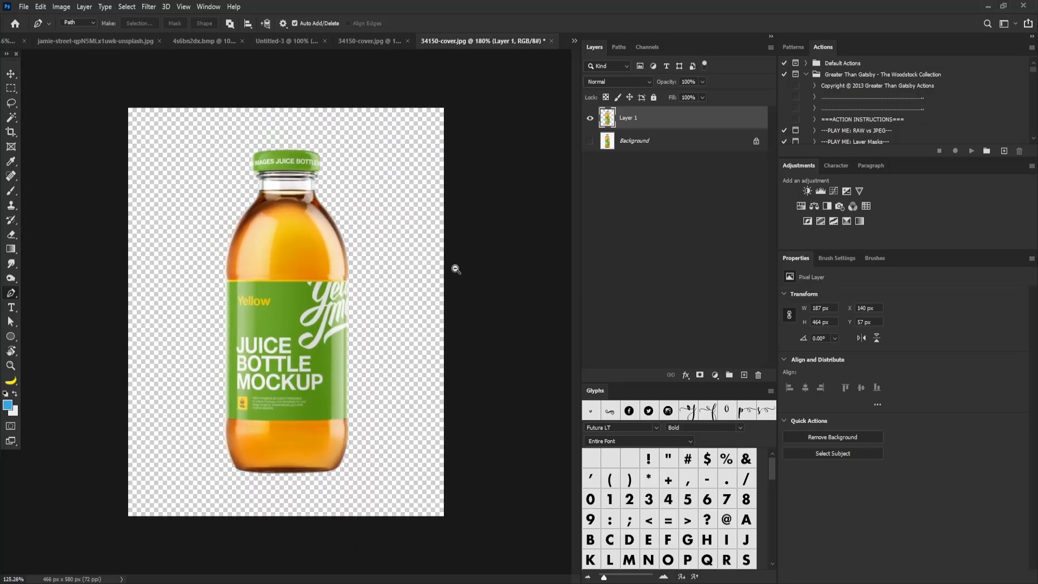